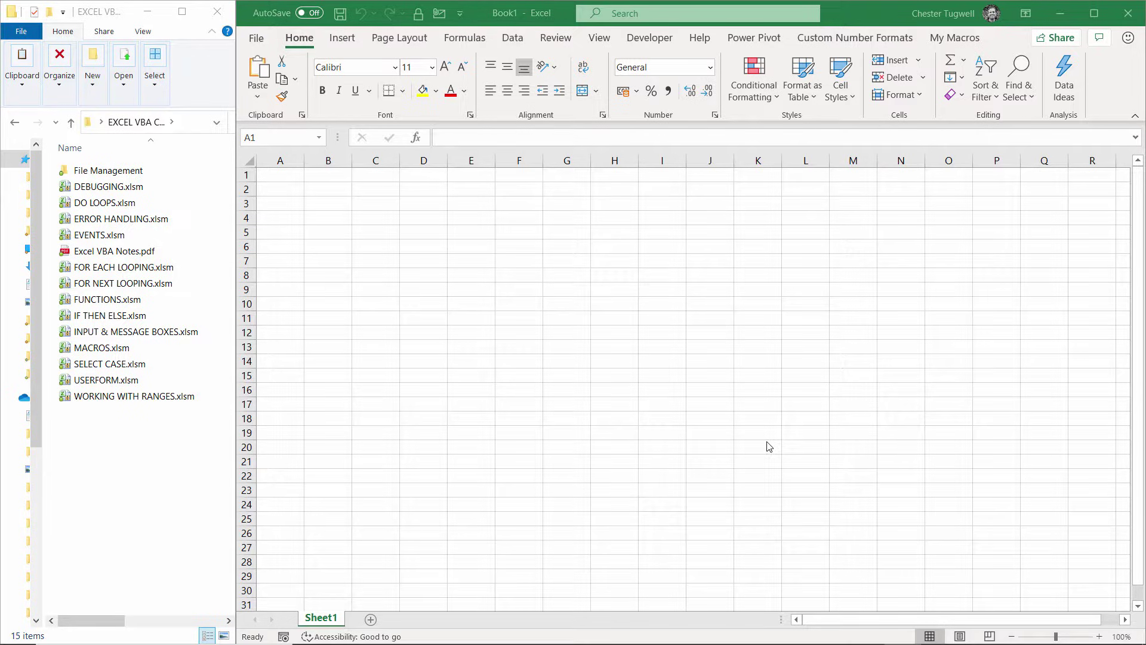
Look through the File Management and Combine Workbook Example folders, then return to EXCEL VBA course files.
{"action": "left_click", "coordinate": [114, 173]}
{"action": "double_click", "coordinate": [113, 173]}
{"action": "double_click", "coordinate": [113, 187]}
{"action": "left_click", "coordinate": [70, 122]}
{"action": "left_click", "coordinate": [71, 122]}
{"action": "left_click", "coordinate": [512, 38]}
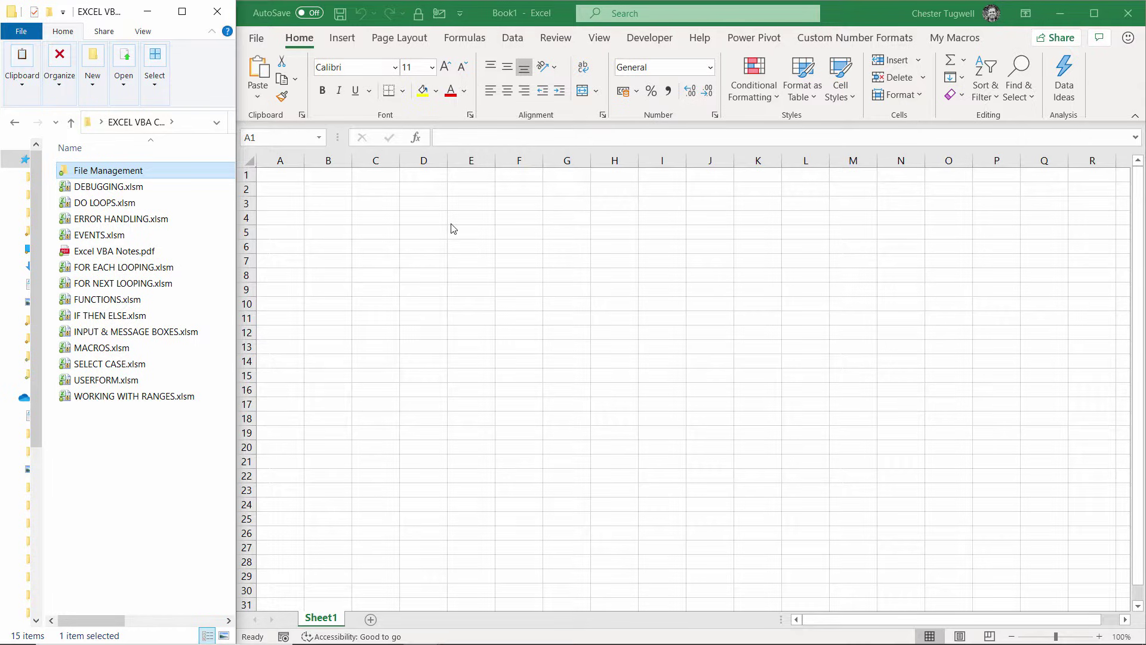
In the workbook, start a Get Data import From File > From Folder.
{"action": "left_click", "coordinate": [331, 190]}
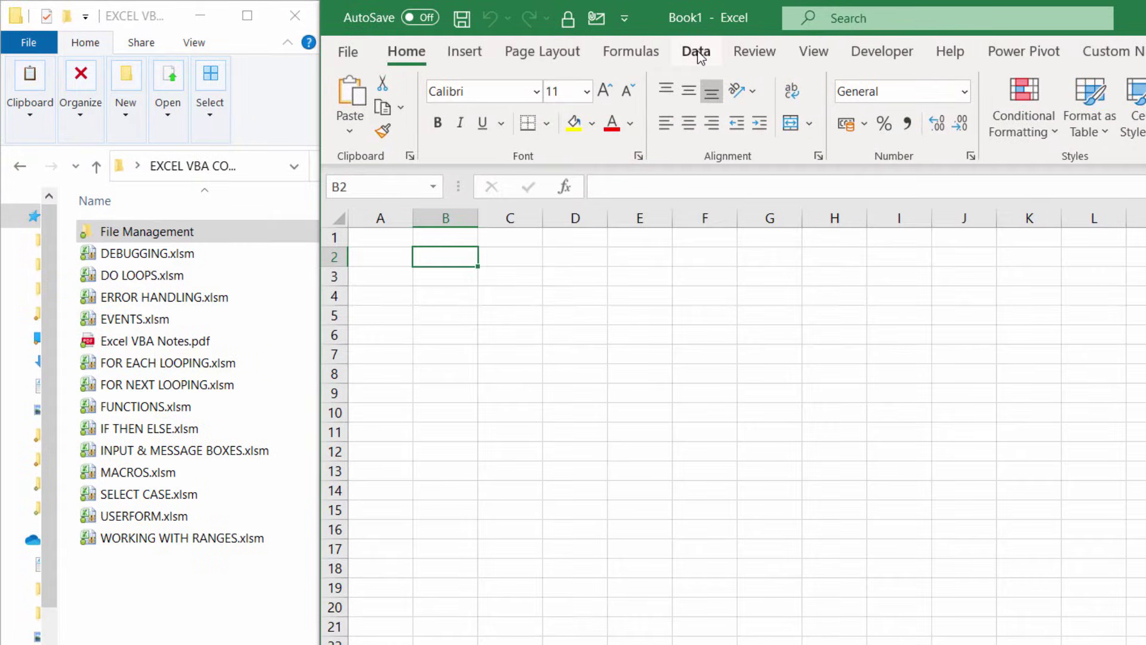
{"action": "left_click", "coordinate": [700, 53]}
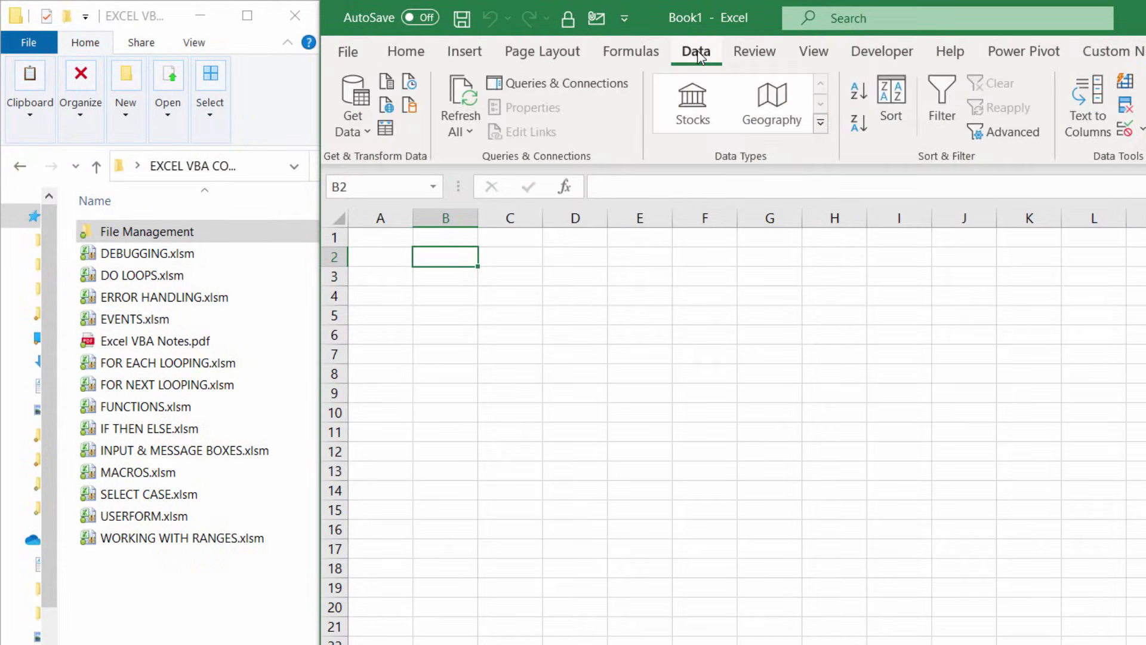
{"action": "left_click", "coordinate": [365, 134]}
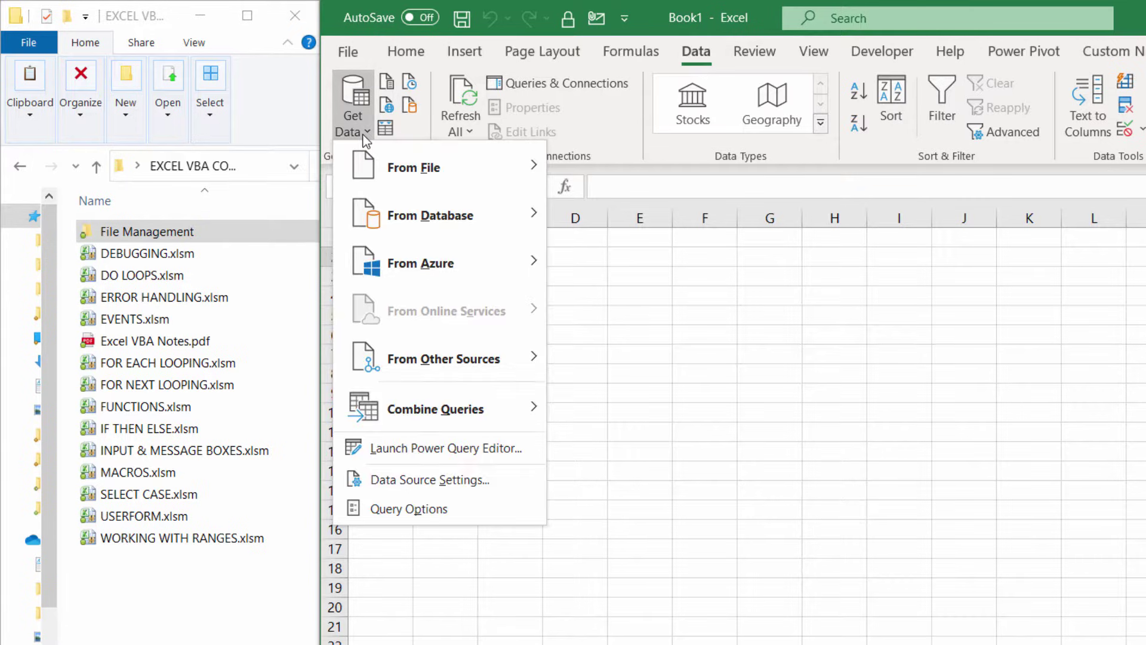
{"action": "mouse_move", "coordinate": [397, 163]}
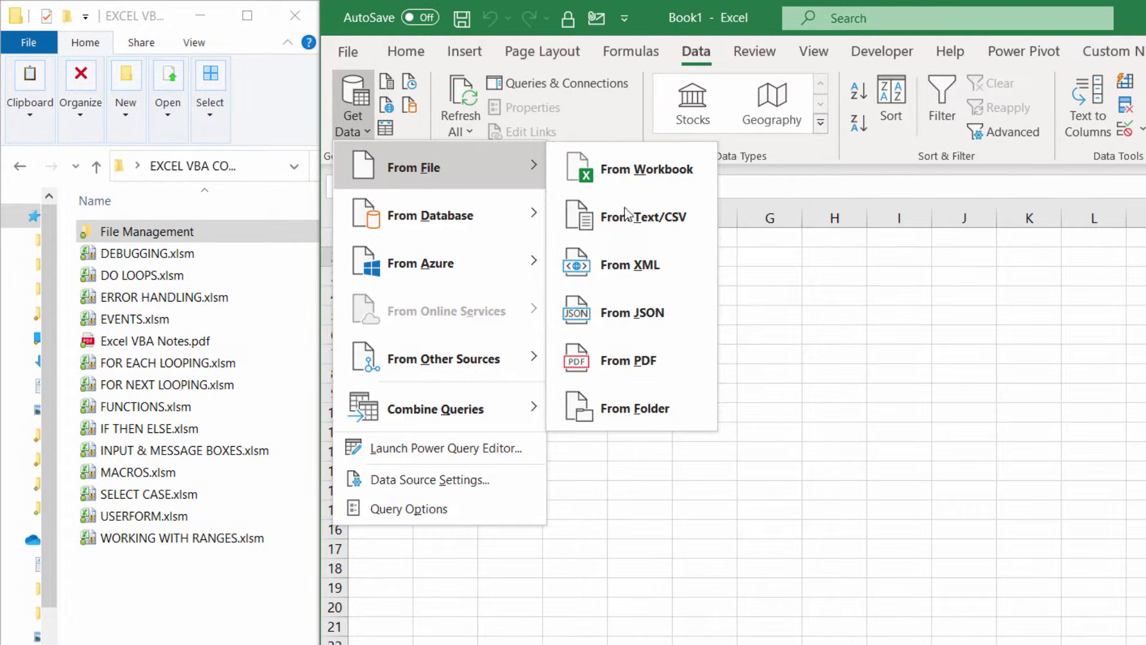
{"action": "left_click", "coordinate": [639, 410]}
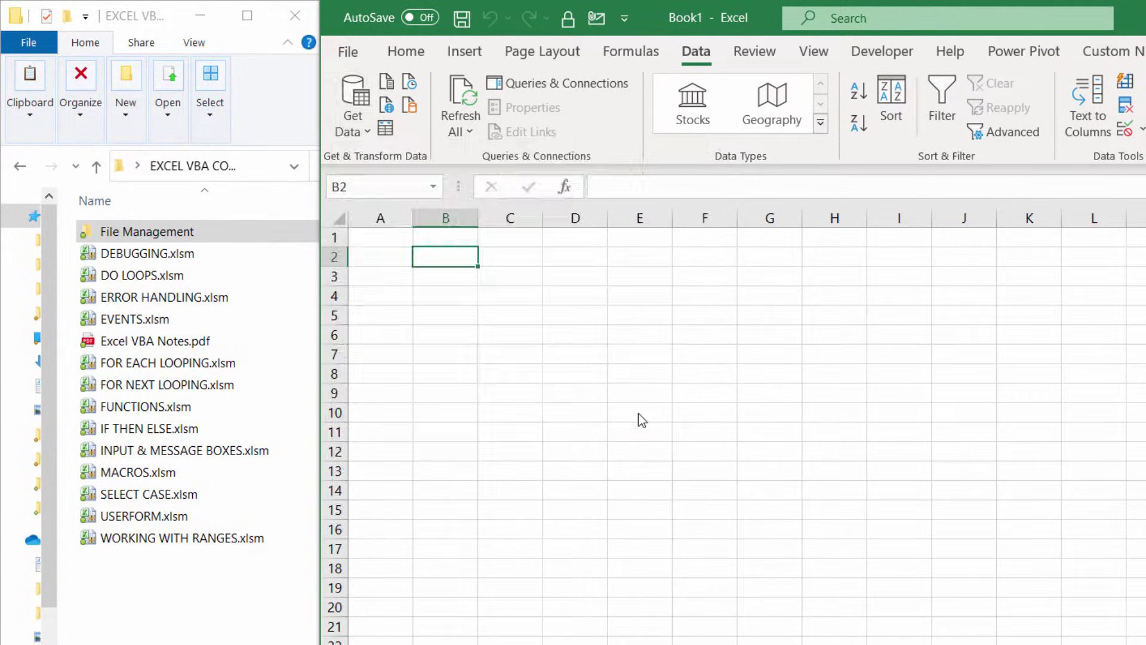
Point the folder import at Desktop > EXCEL VBA COURSE FILES and confirm the path.
{"action": "left_click", "coordinate": [922, 418]}
{"action": "left_click", "coordinate": [507, 499]}
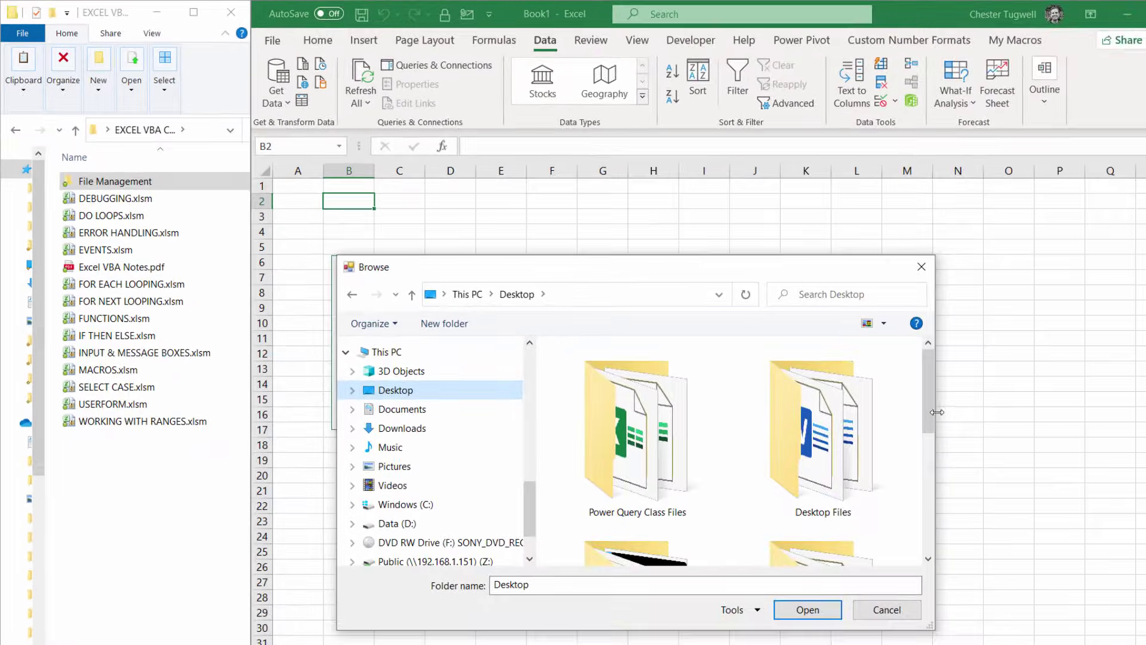
{"action": "left_click_drag", "start_coordinate": [937, 412], "coordinate": [927, 542]}
{"action": "left_click", "coordinate": [637, 478]}
{"action": "left_click", "coordinate": [793, 619]}
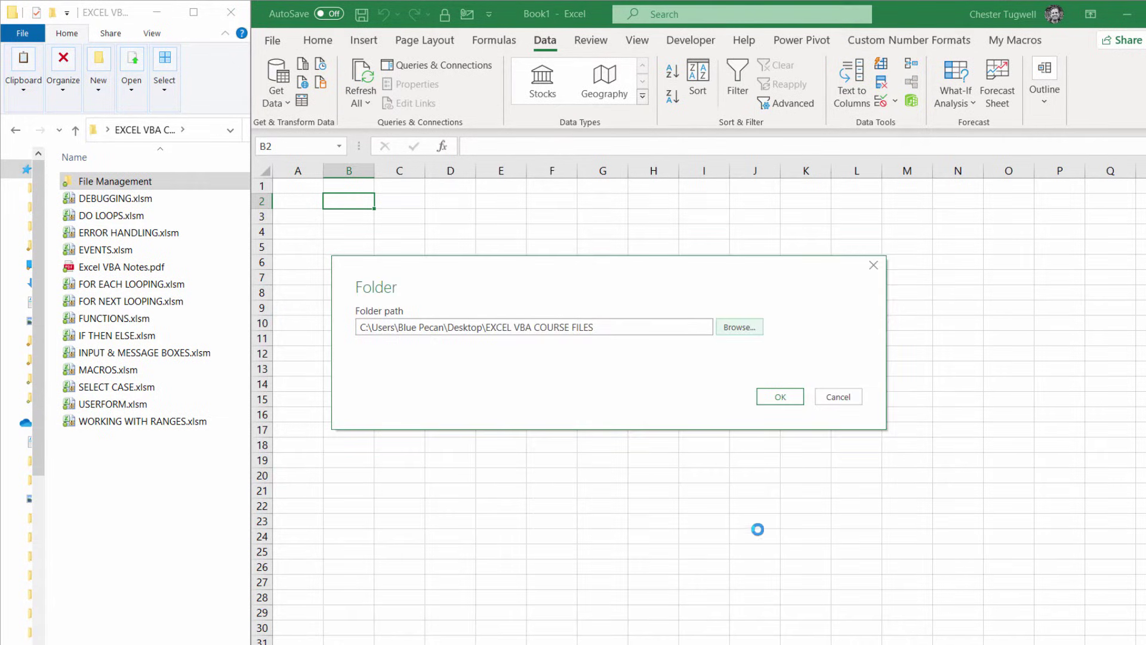
{"action": "left_click", "coordinate": [778, 402]}
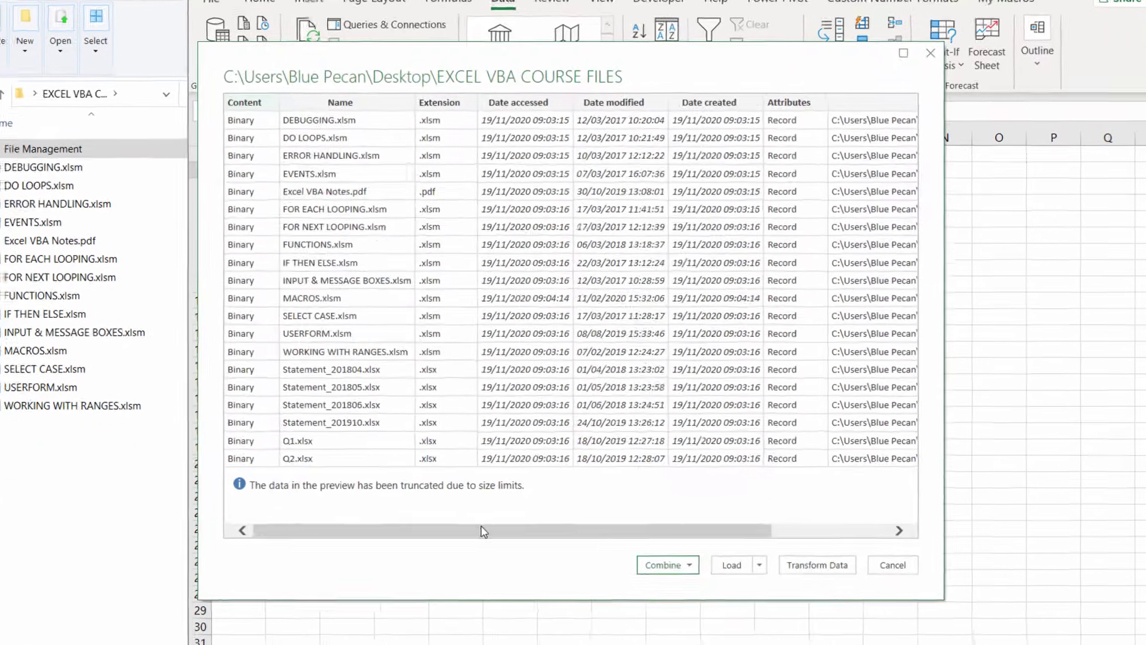
Review the preview's file names, extensions and dates, then load the file list into Power Query Editor.
{"action": "left_click_drag", "start_coordinate": [553, 539], "coordinate": [665, 543]}
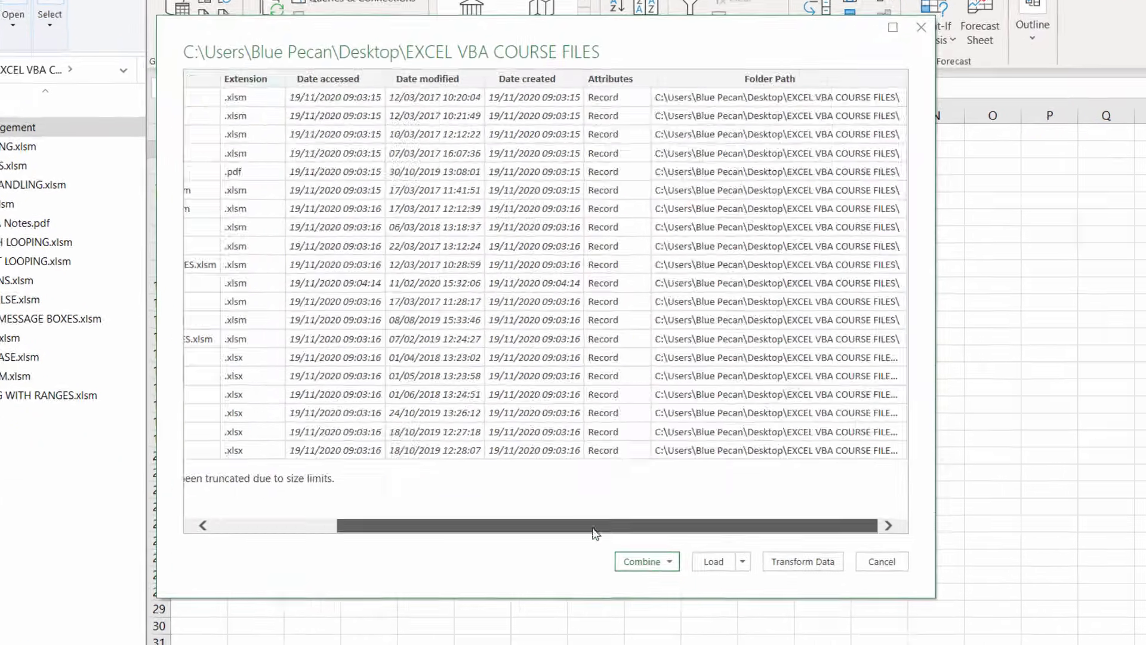
{"action": "left_click_drag", "start_coordinate": [571, 534], "coordinate": [367, 525]}
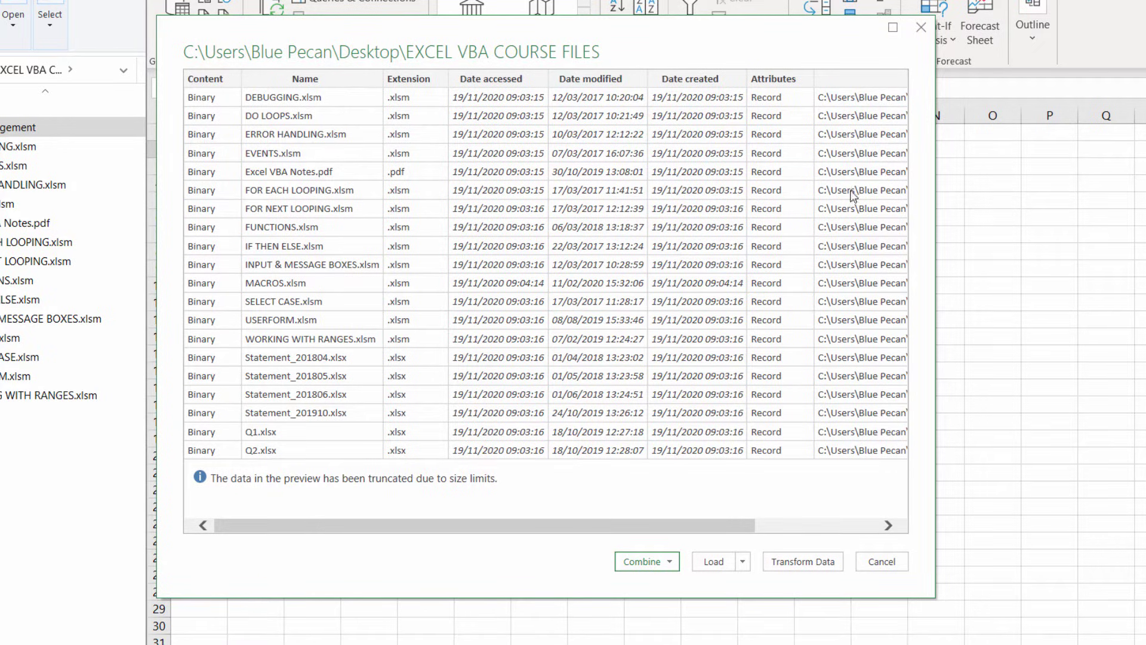
{"action": "left_click_drag", "start_coordinate": [671, 536], "coordinate": [485, 489]}
{"action": "left_click_drag", "start_coordinate": [486, 530], "coordinate": [528, 530]}
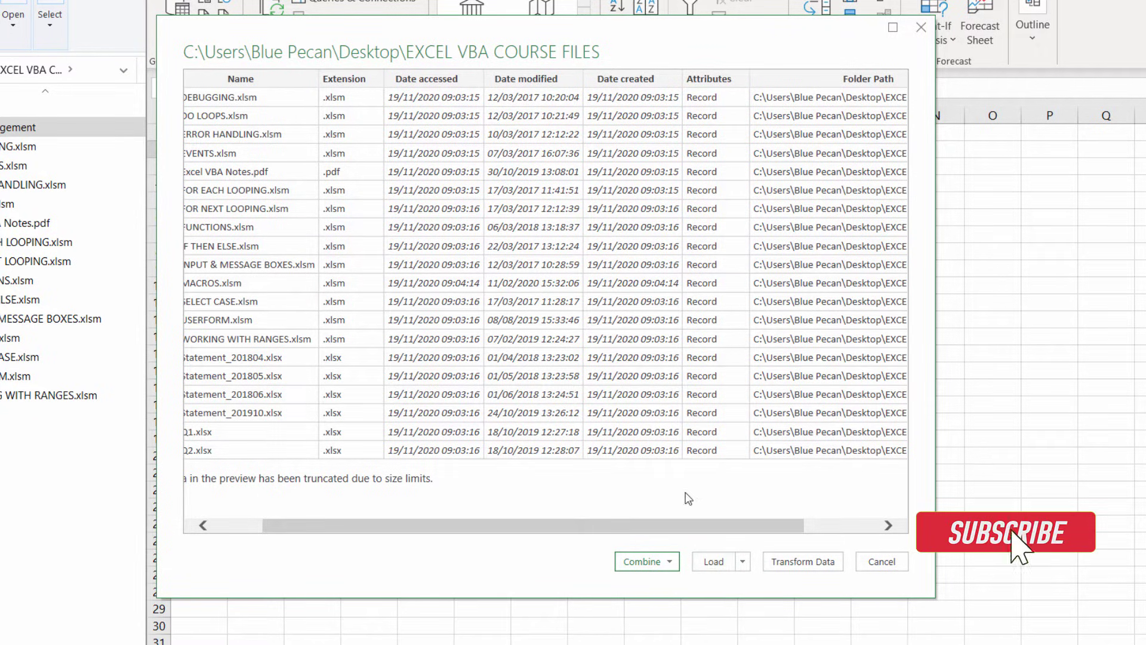
{"action": "left_click_drag", "start_coordinate": [667, 525], "coordinate": [639, 525]}
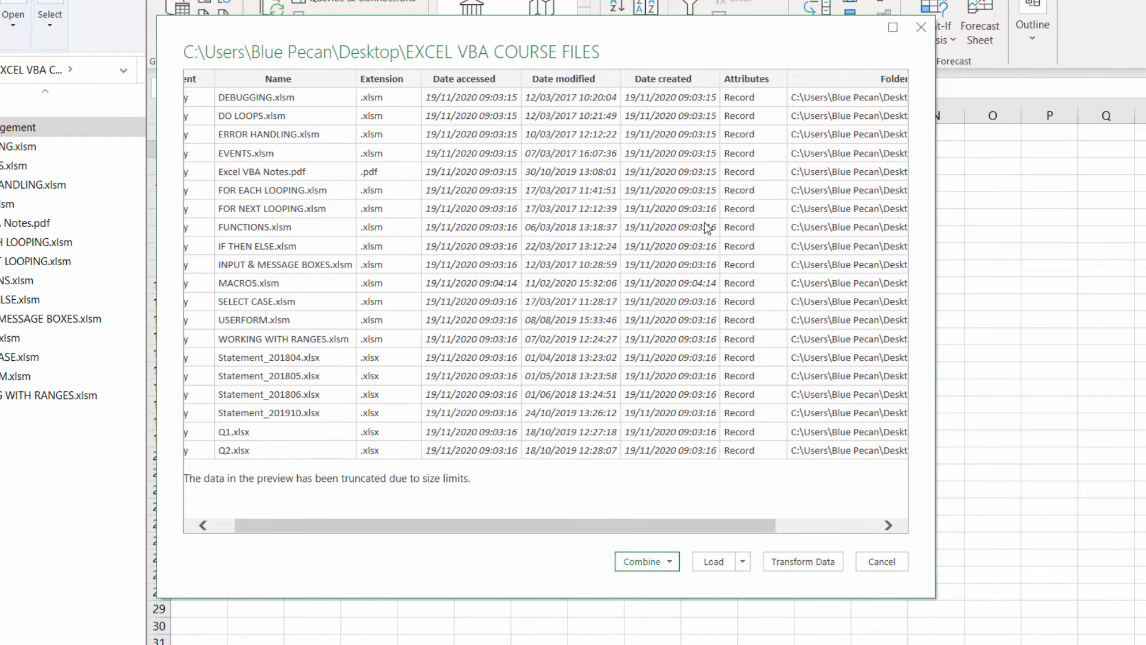
{"action": "left_click", "coordinate": [801, 563]}
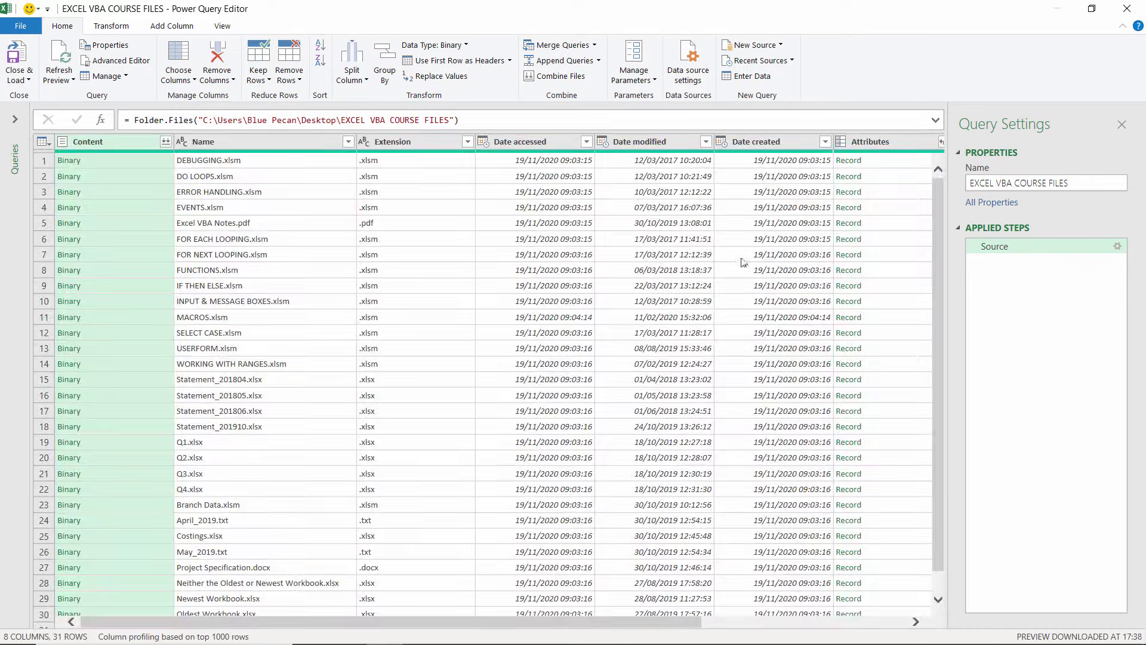
Expand the Attributes column to only its Size field.
{"action": "left_click_drag", "start_coordinate": [699, 622], "coordinate": [788, 622]}
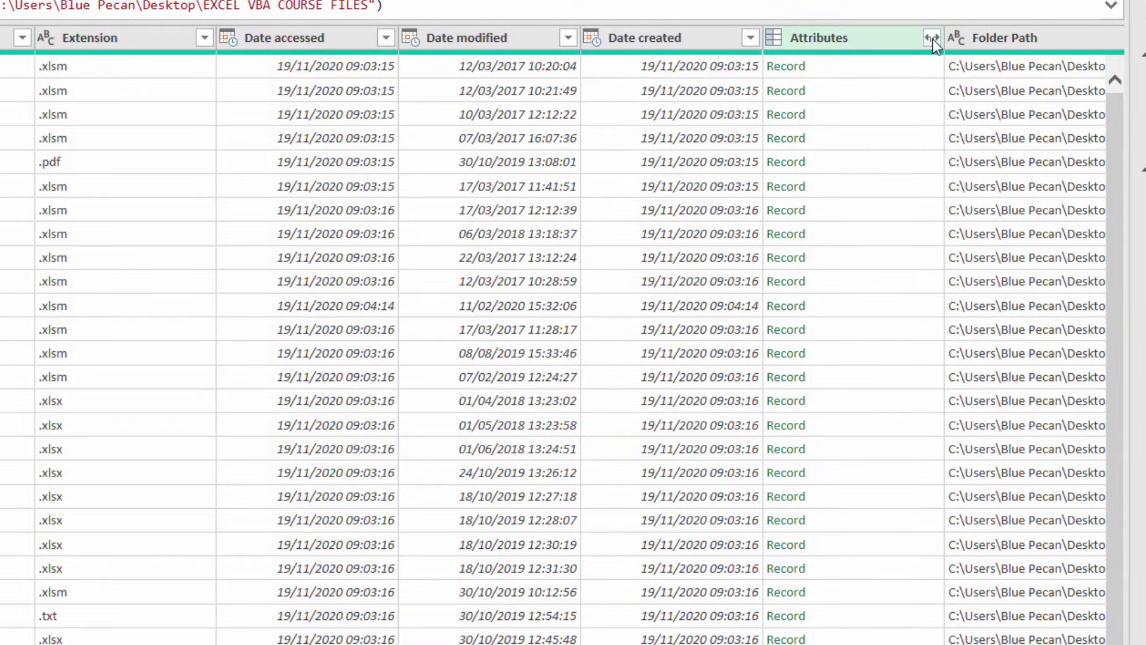
{"action": "left_click", "coordinate": [932, 38]}
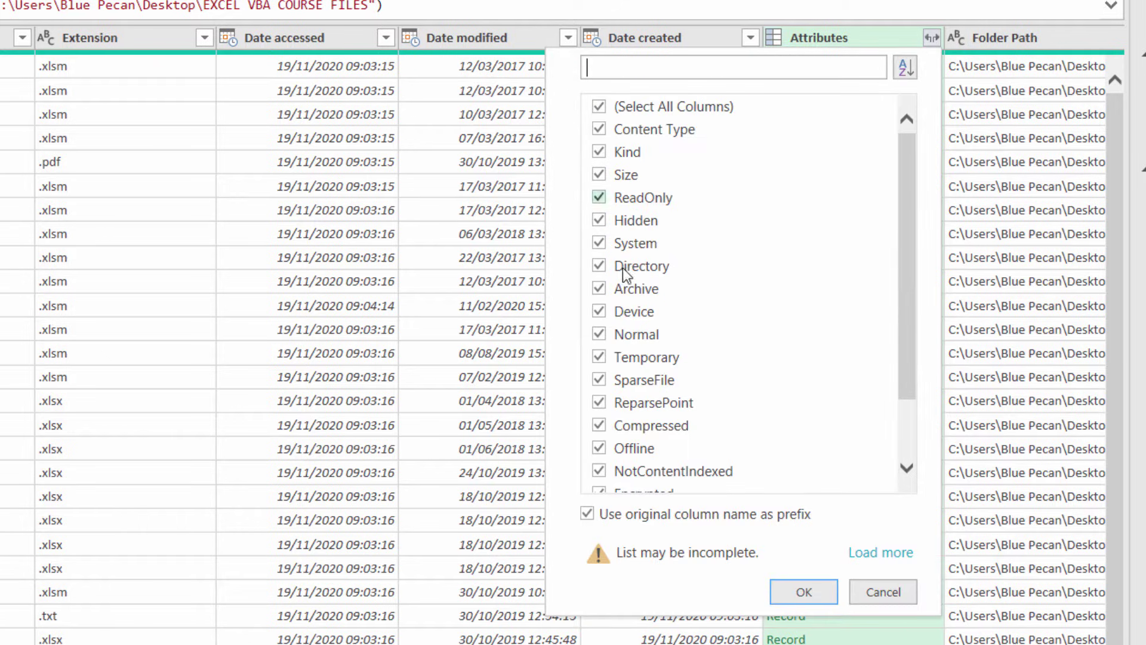
{"action": "left_click", "coordinate": [599, 107]}
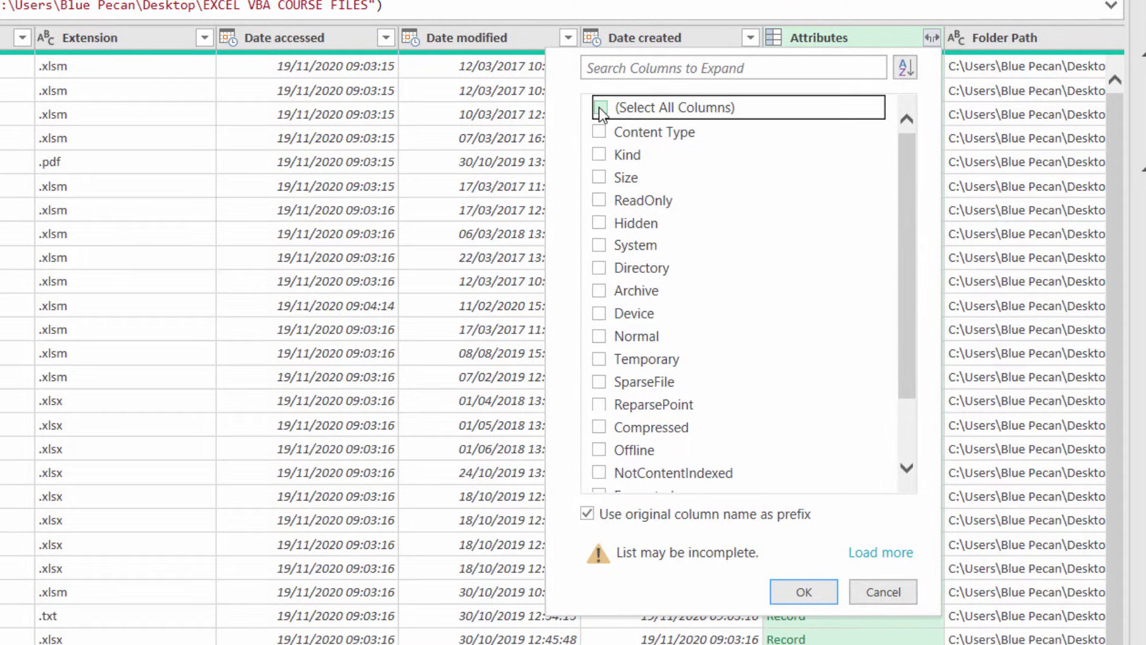
{"action": "left_click", "coordinate": [600, 175]}
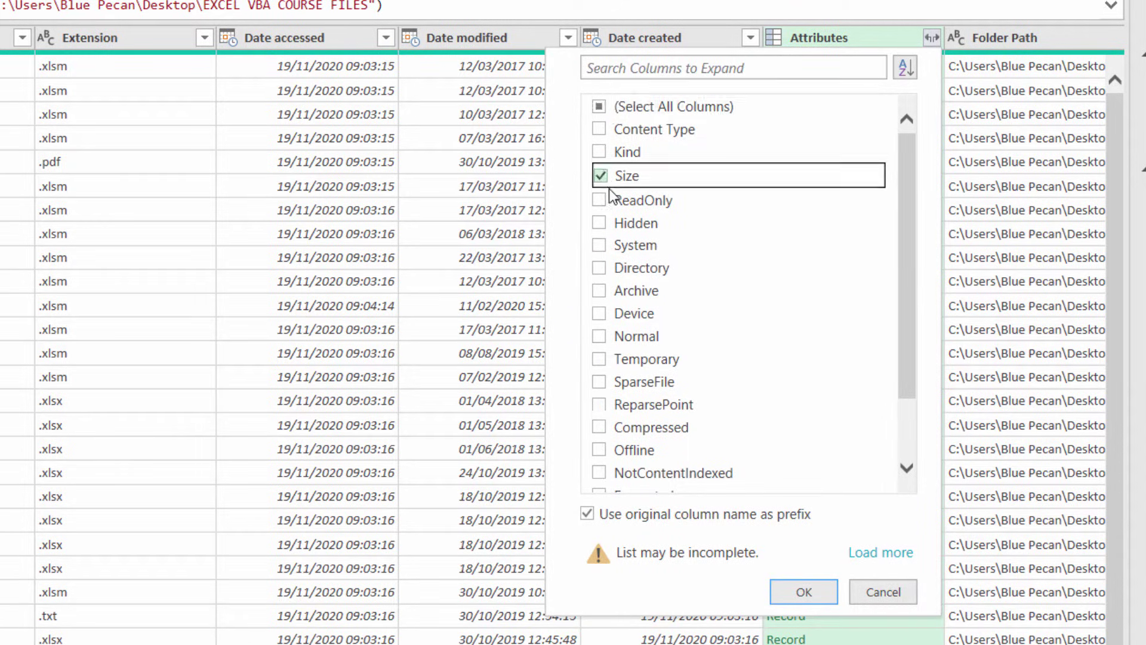
{"action": "left_click", "coordinate": [812, 592]}
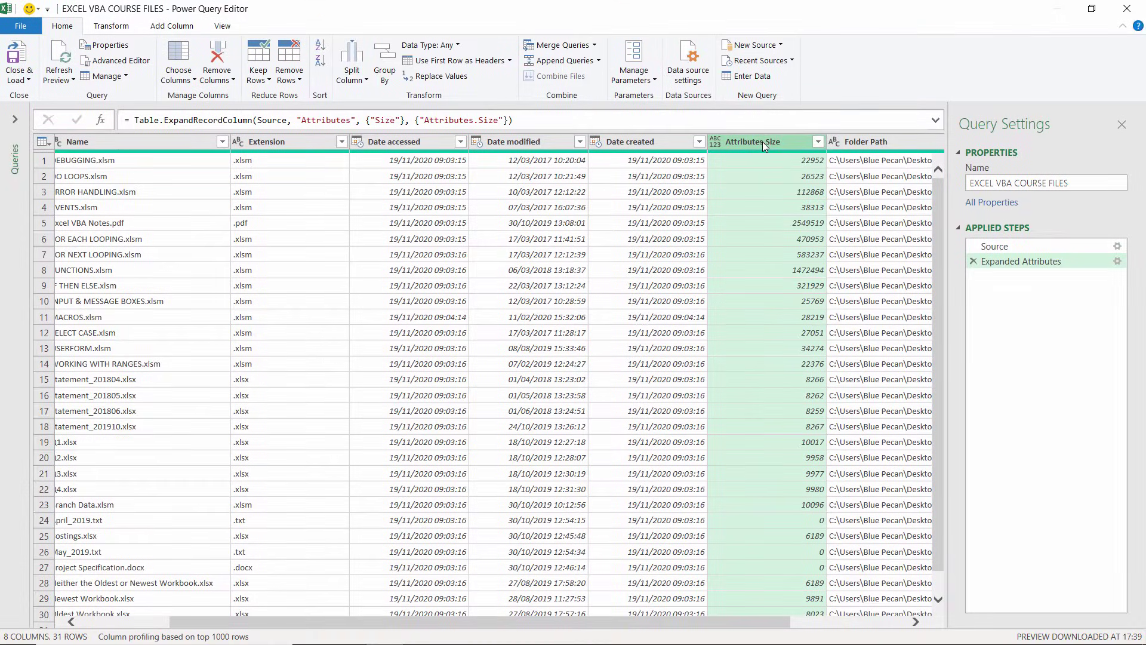
Rename the Attributes.Size column to 'File Size'.
{"action": "double_click", "coordinate": [762, 141]}
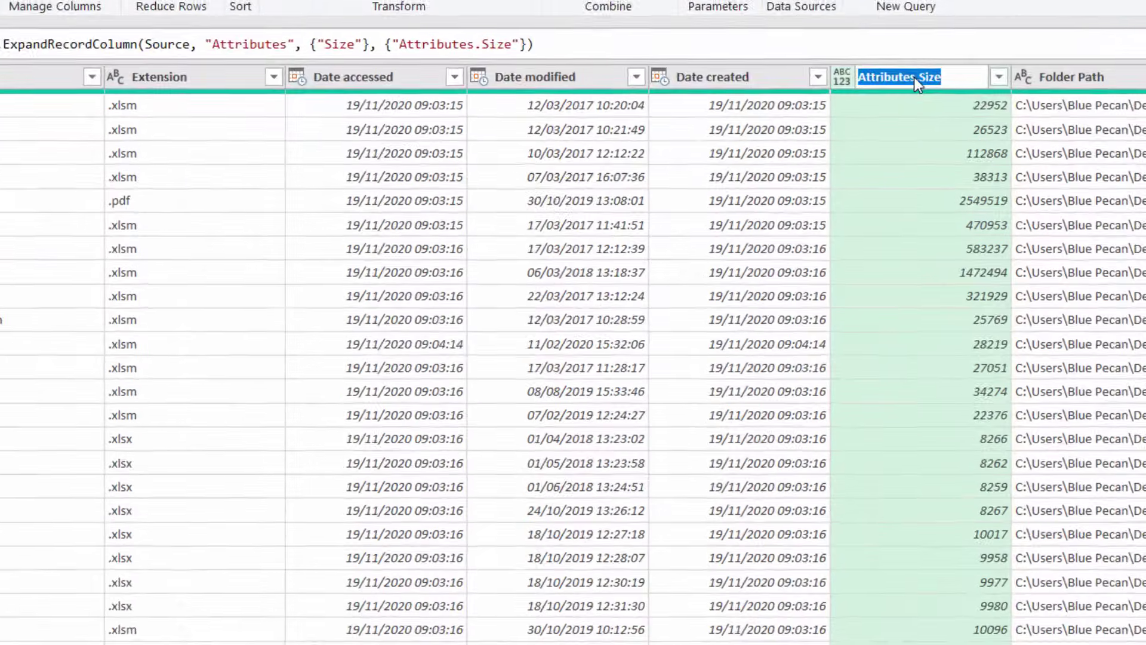
{"action": "type", "text": "S"}
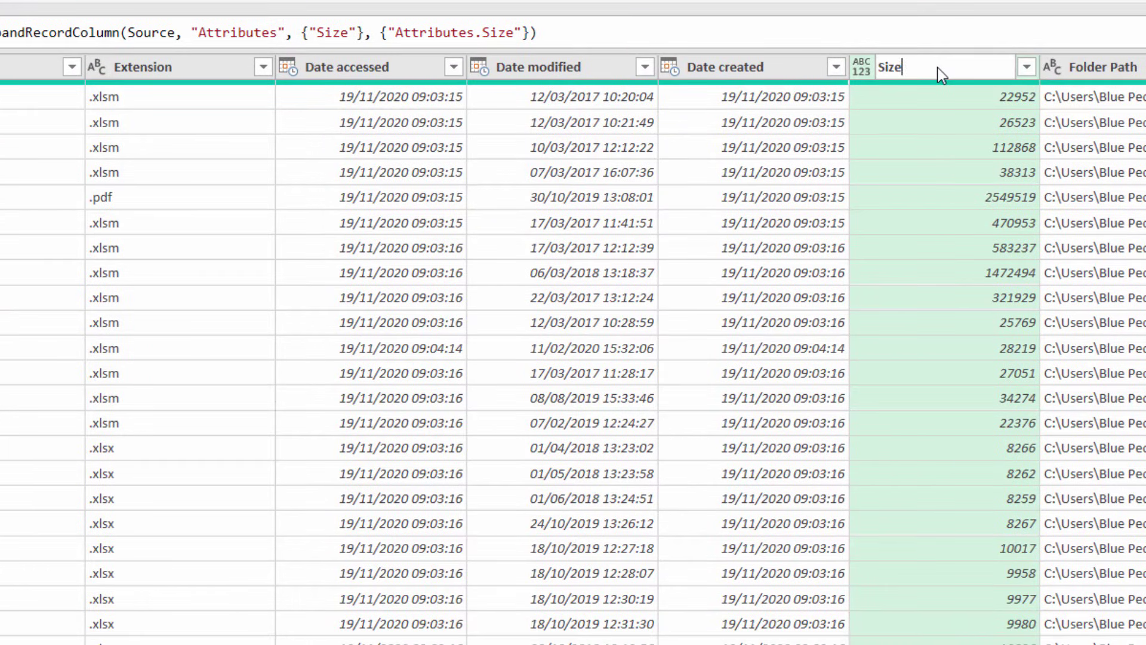
{"action": "left_click", "coordinate": [880, 67]}
{"action": "type", "text": "File"}
{"action": "left_click", "coordinate": [945, 145]}
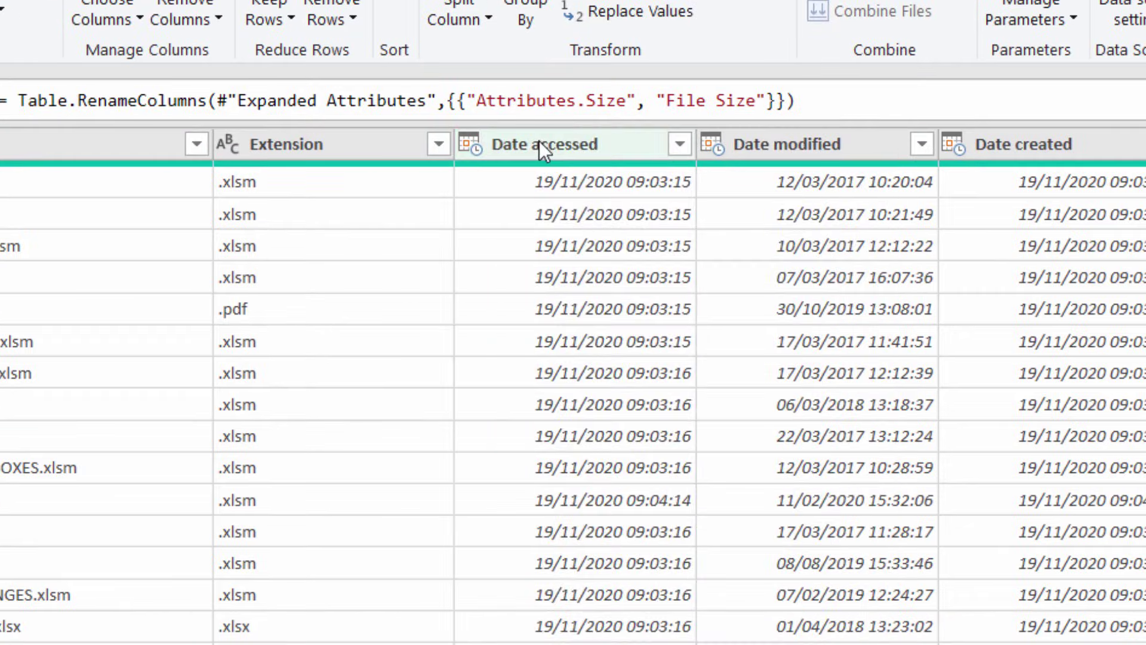
Remove the Date accessed column and Close & Load the query into an Excel table.
{"action": "right_click", "coordinate": [493, 143]}
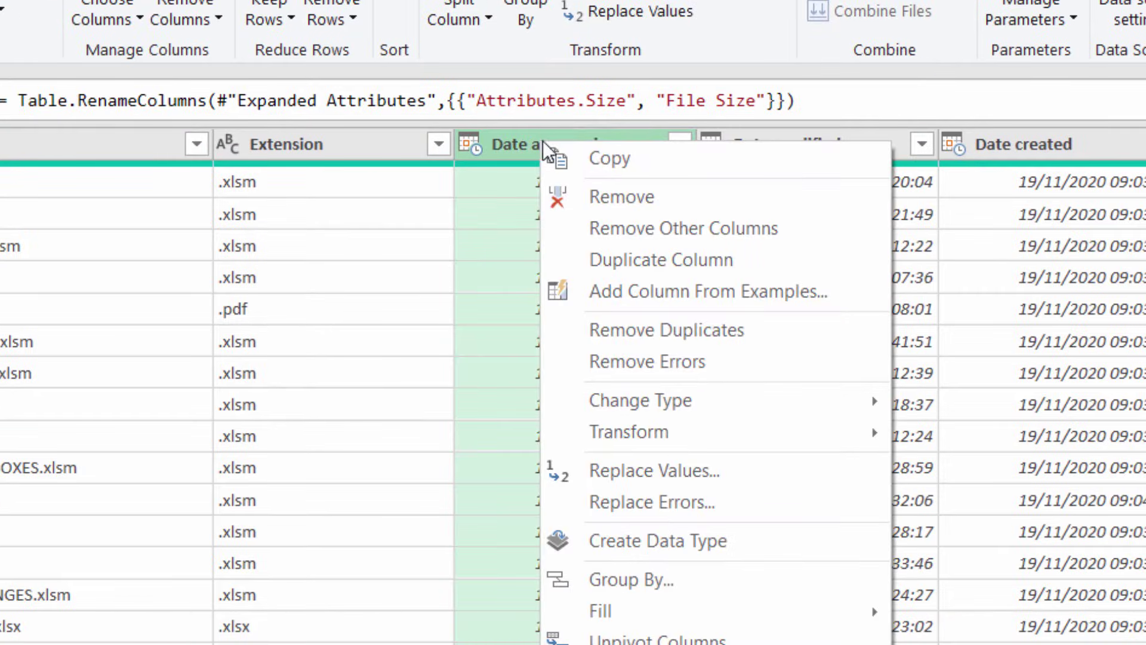
{"action": "left_click", "coordinate": [536, 180]}
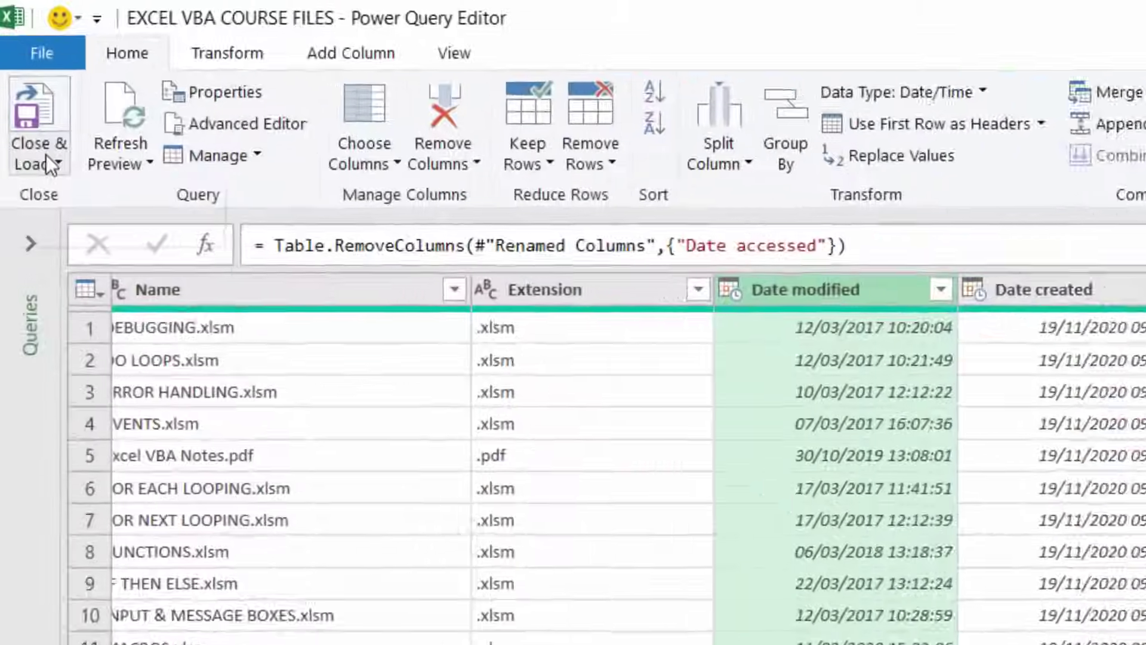
{"action": "left_click", "coordinate": [26, 80]}
{"action": "left_click", "coordinate": [102, 287]}
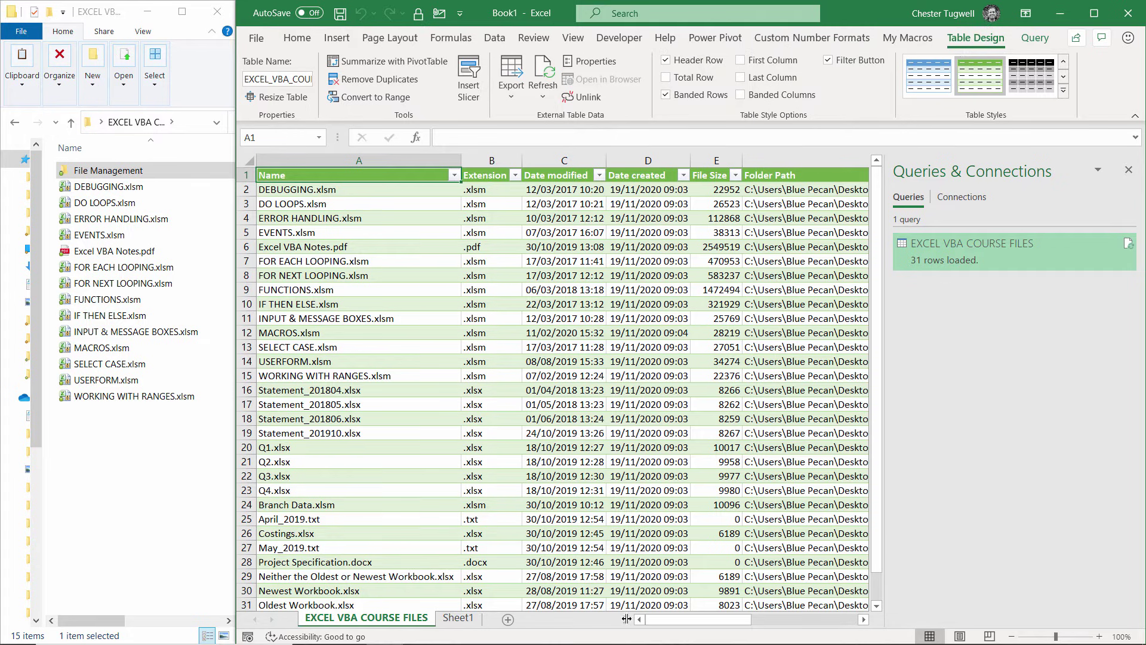
Create a new empty PowerPoint presentation named Test.pptx in the course files folder.
{"action": "left_click_drag", "start_coordinate": [664, 621], "coordinate": [635, 630]}
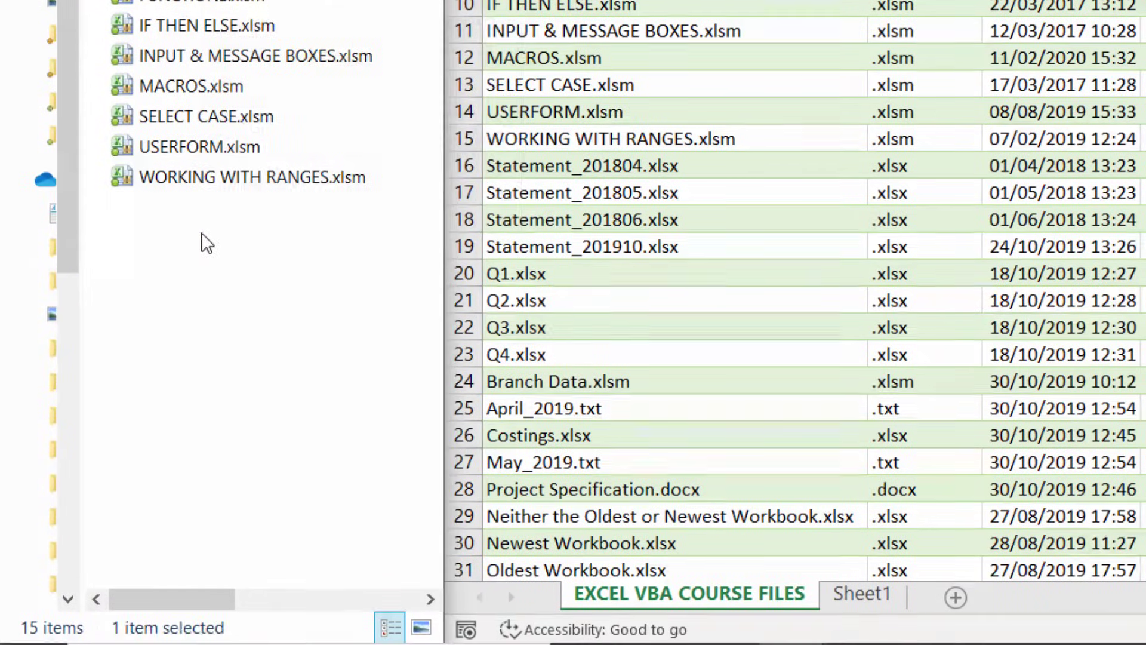
{"action": "right_click", "coordinate": [108, 424]}
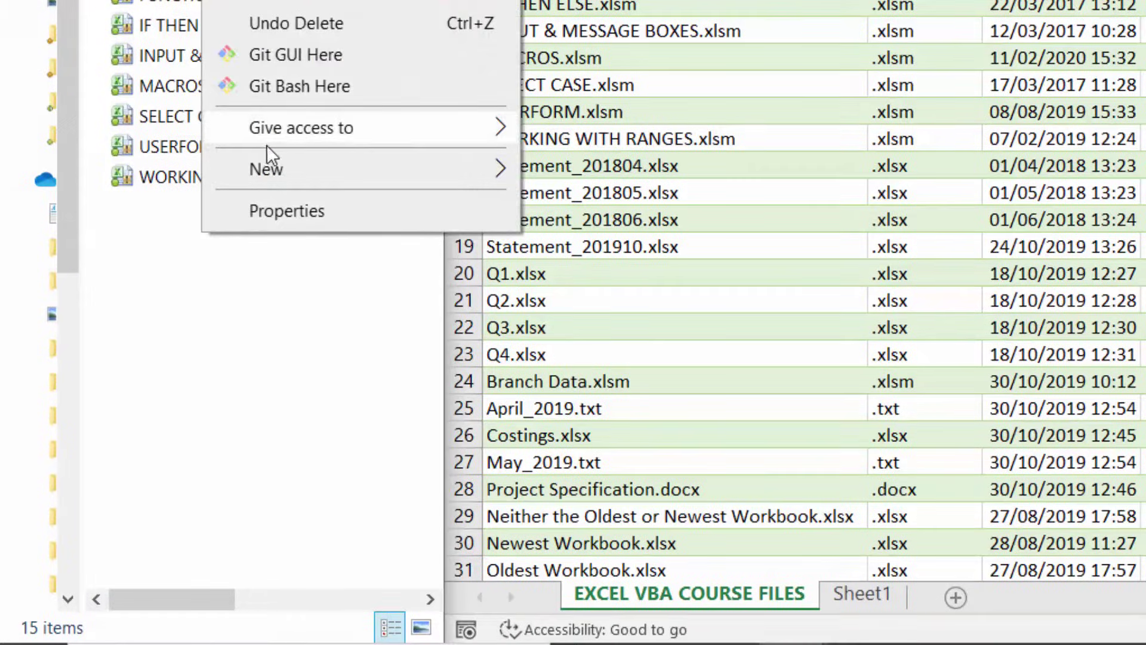
{"action": "mouse_move", "coordinate": [260, 170]}
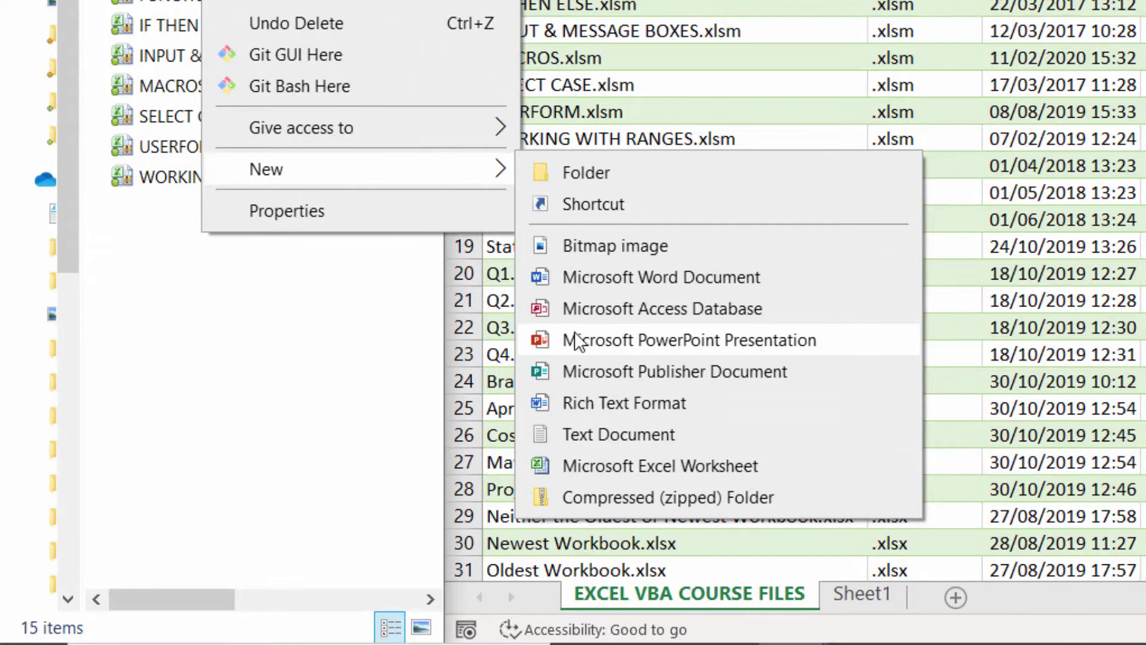
{"action": "left_click", "coordinate": [576, 339]}
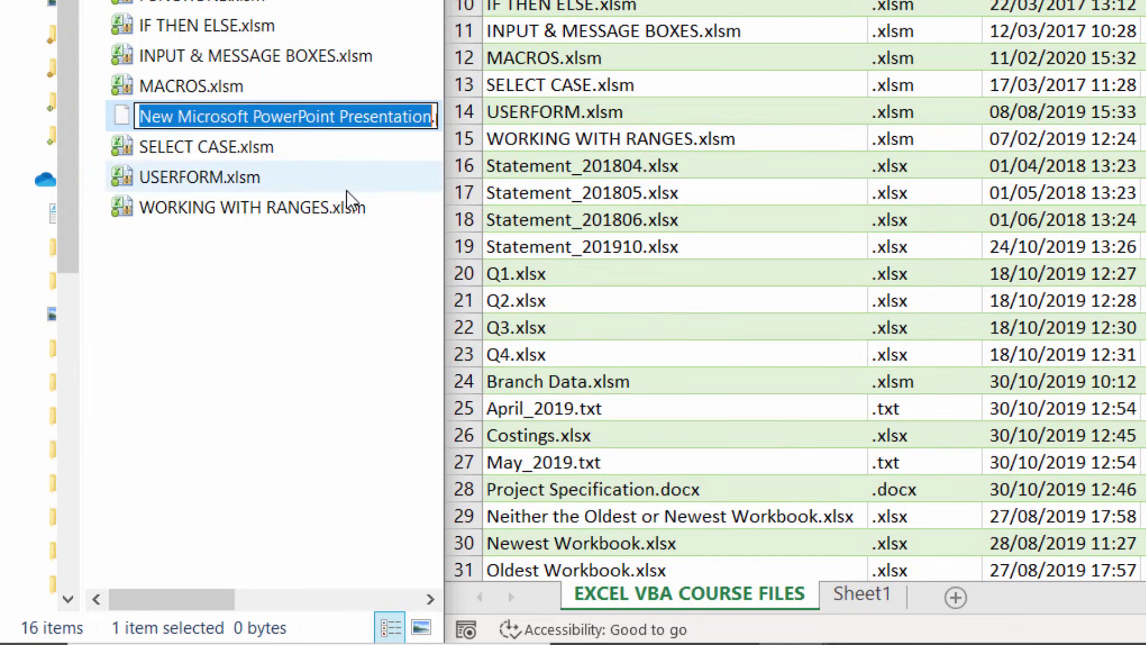
{"action": "type", "text": "Test.pptx"}
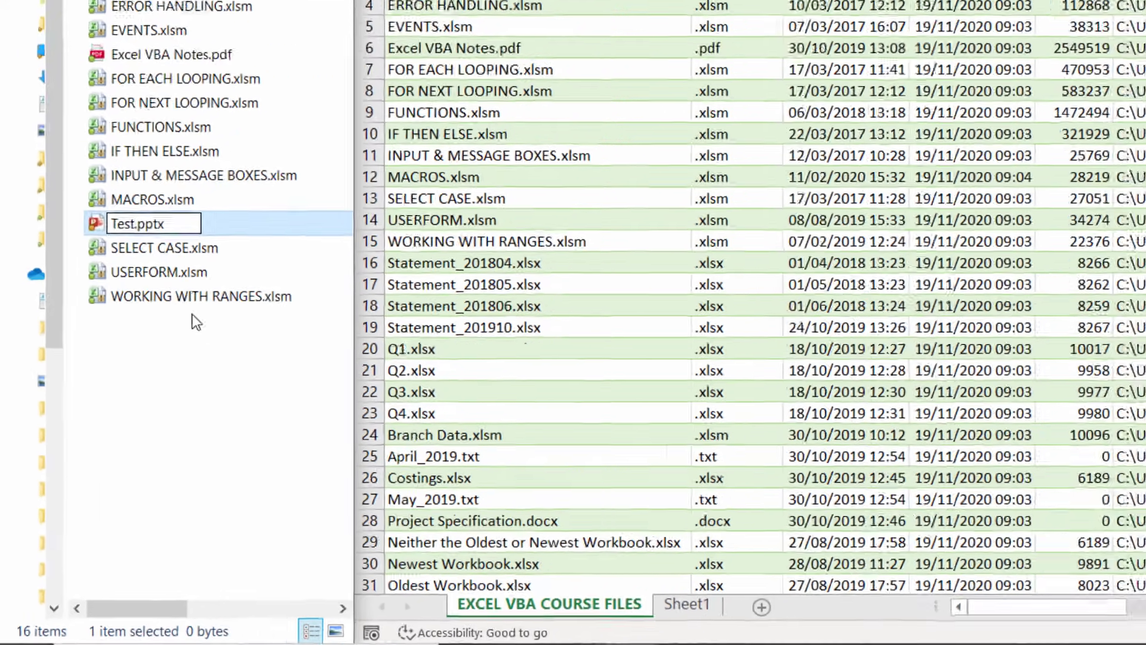
{"action": "key", "text": "Return"}
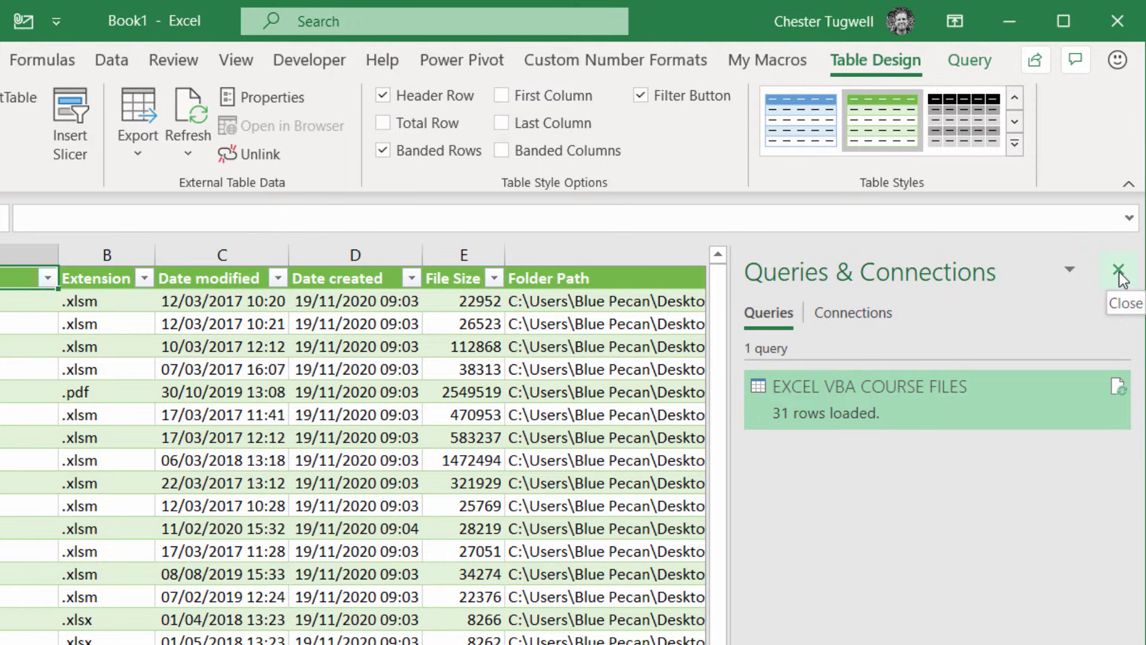
Refresh the EXCEL VBA COURSE FILES query from Queries & Connections so Test.pptx is listed.
{"action": "left_click", "coordinate": [1119, 273]}
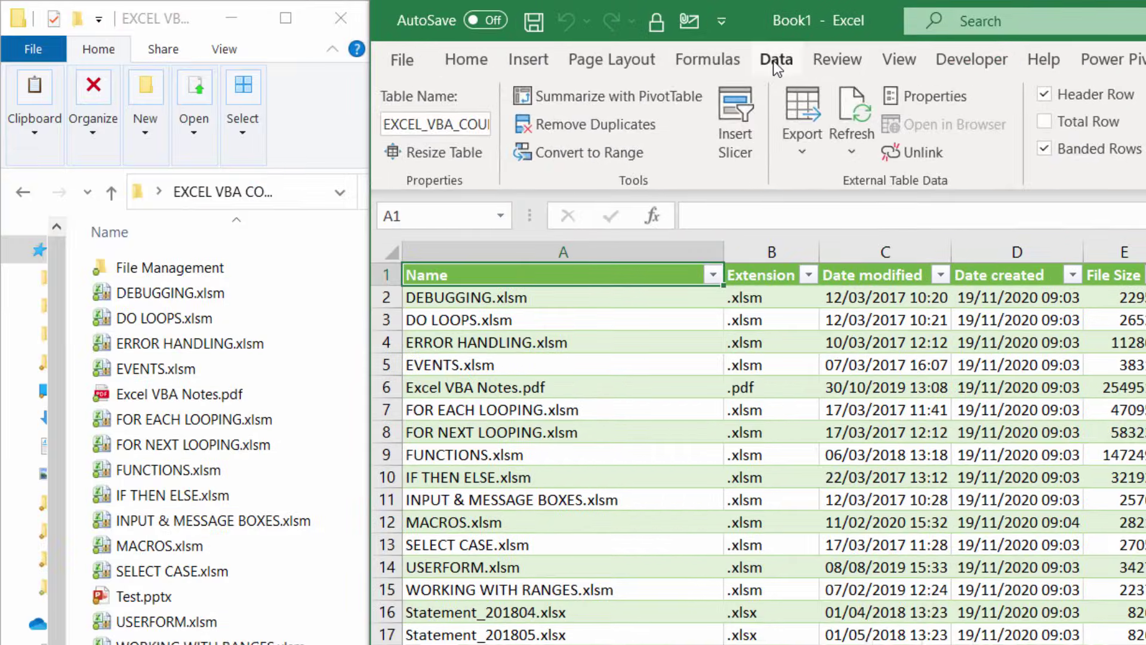
{"action": "left_click", "coordinate": [773, 60]}
{"action": "left_click", "coordinate": [664, 99]}
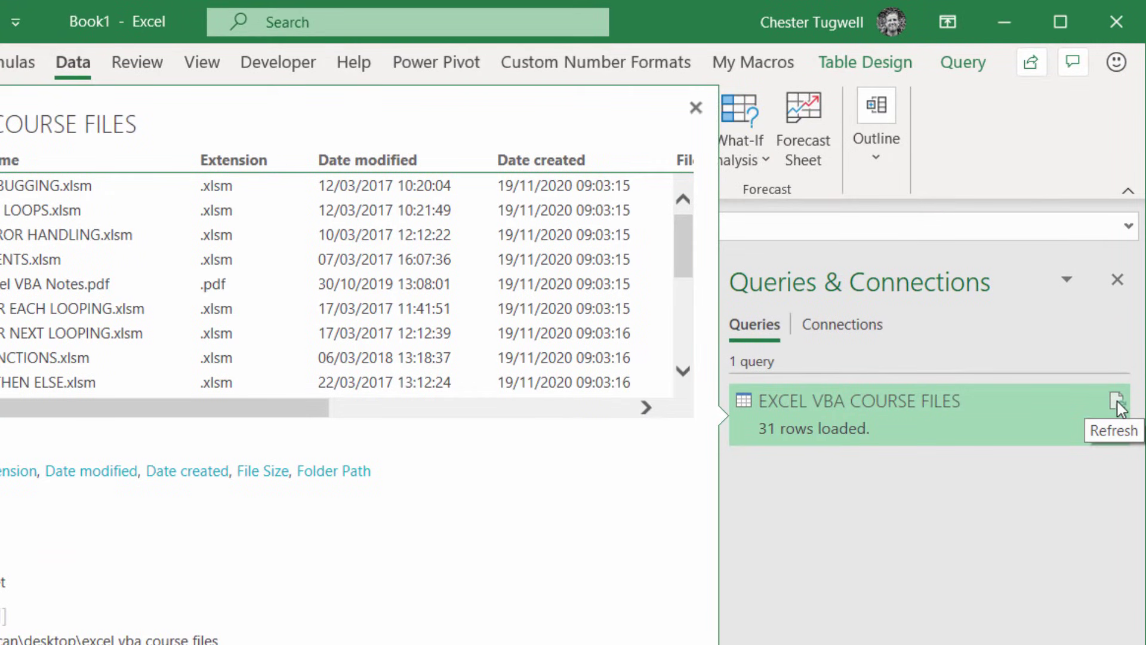
{"action": "left_click", "coordinate": [1118, 402]}
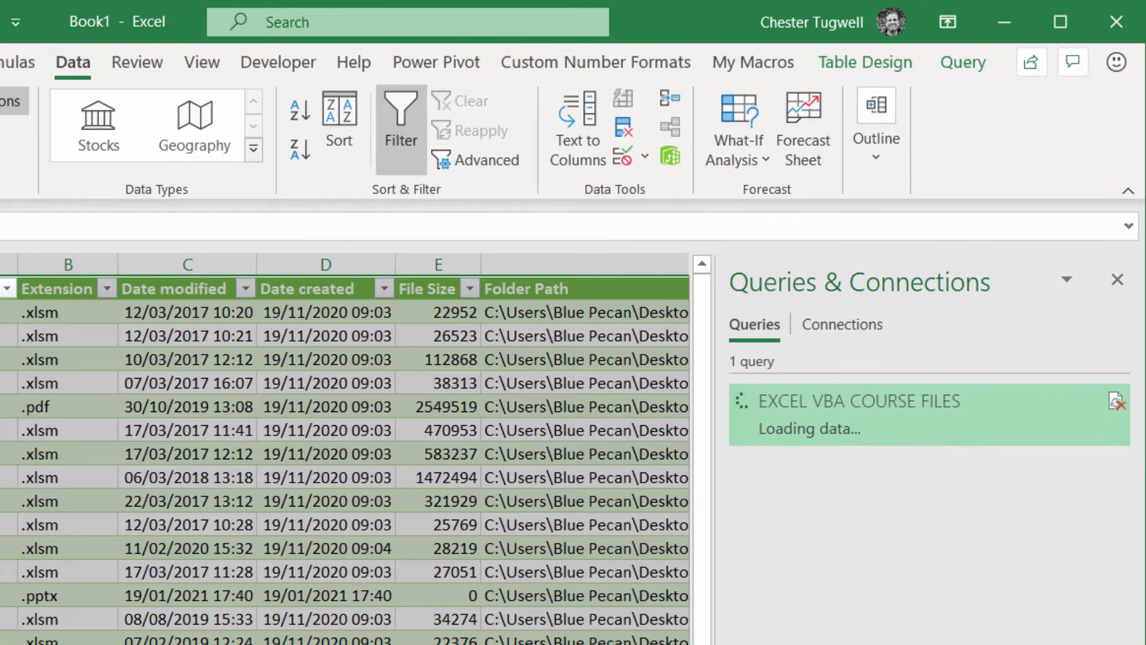